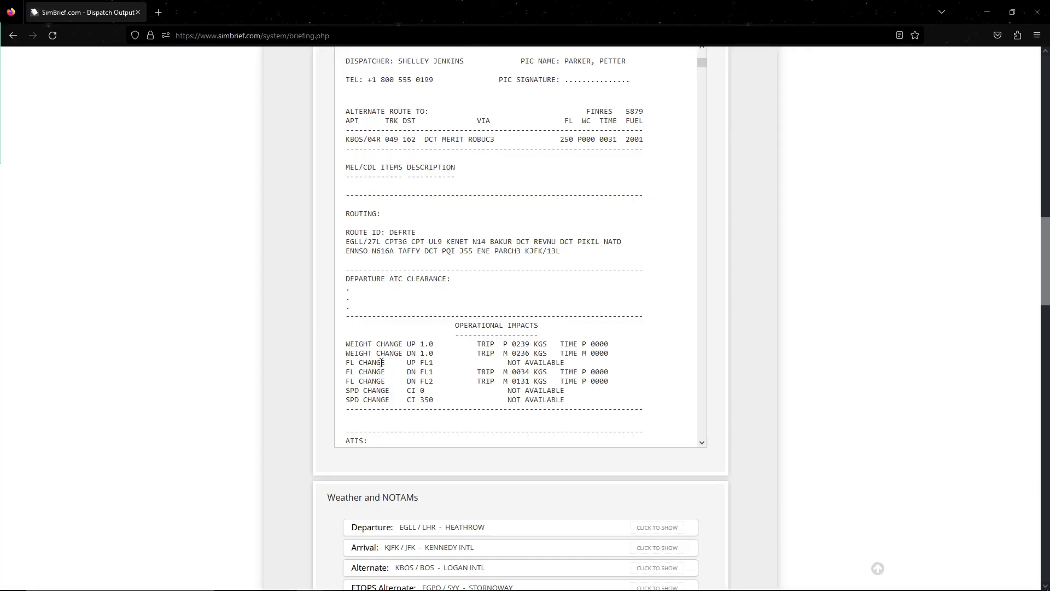
# - Review the EGLL/27L to KJFK/13L route string in the briefing's routing section
pyautogui.moveTo(346, 242); pyautogui.dragTo(353, 242)
pyautogui.click(447, 249)
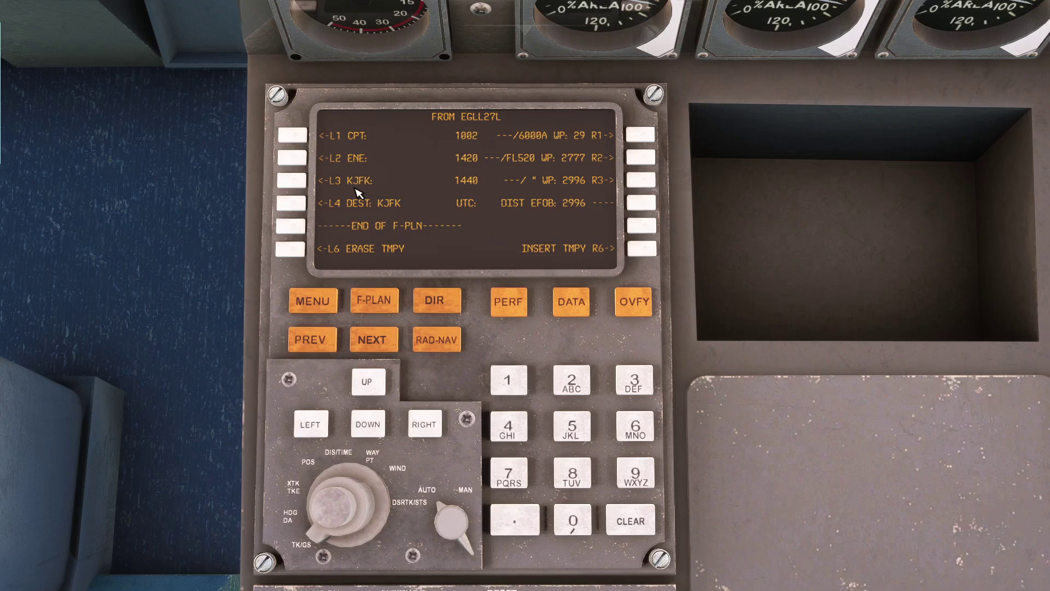
# - Open the arrival selection for KJFK from its lateral revision in the temporary flight plan
pyautogui.click(293, 182)
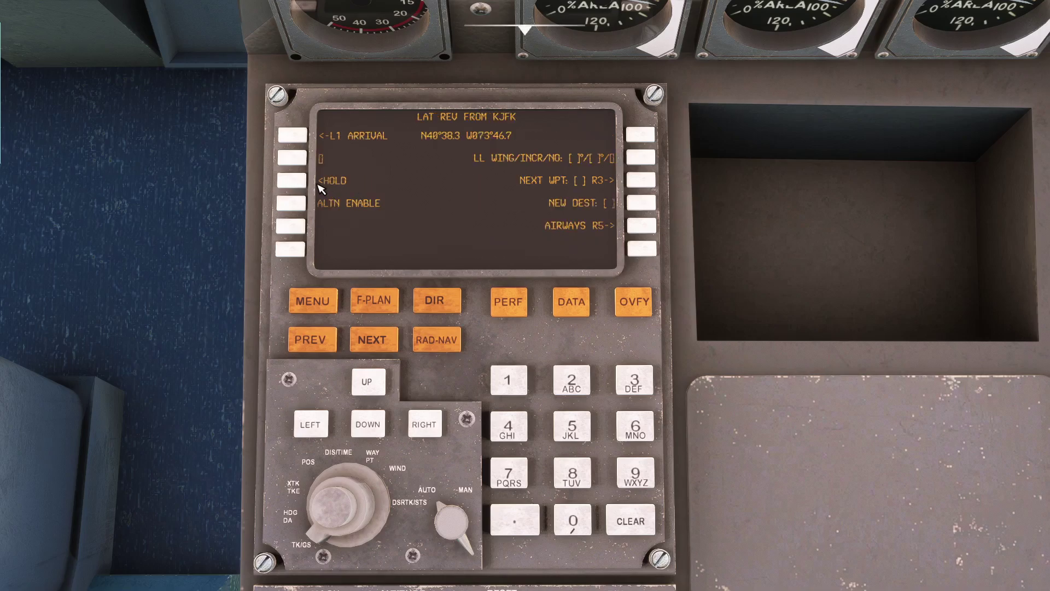
pyautogui.click(305, 139)
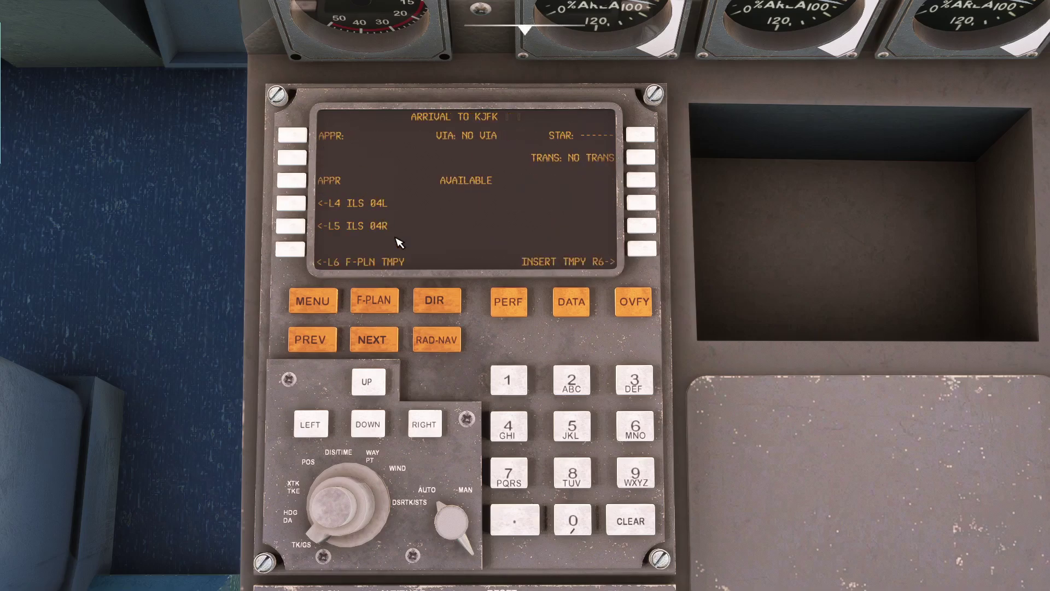
# - Switch to the SimBrief briefing in Firefox and look up the planned arrival runway and STAR in the routing section
pyautogui.hotkey('alt', 'Tab')
pyautogui.hotkey('alt', 'Tab')
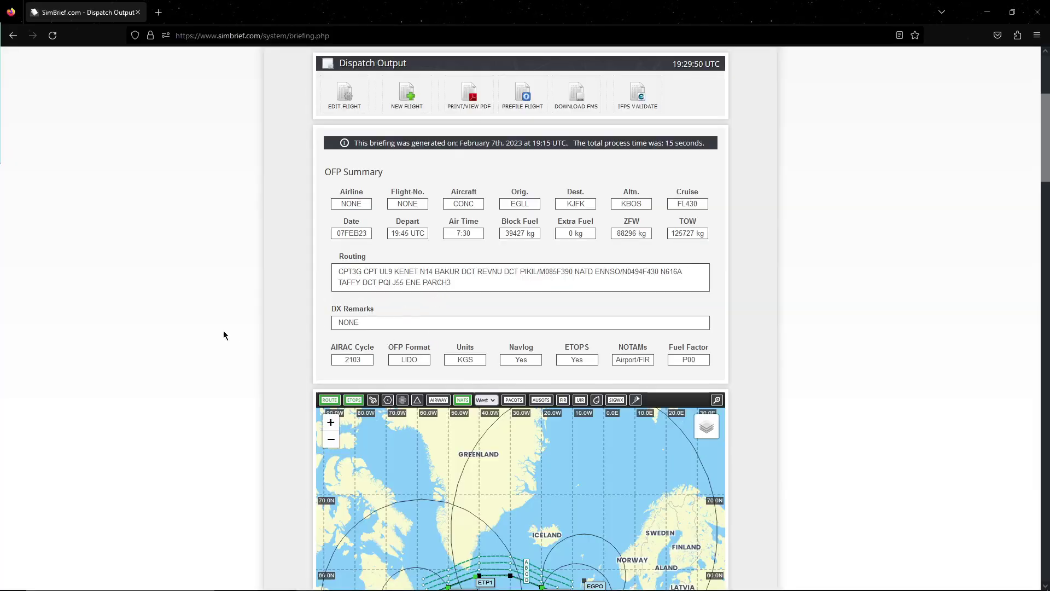
pyautogui.scroll(-15, 219, 339)
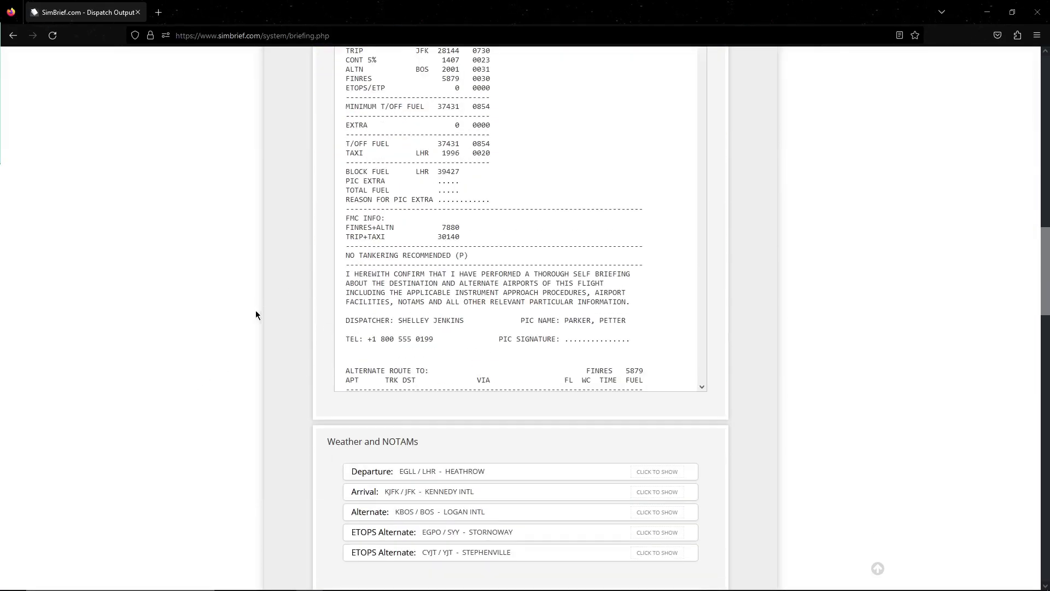
pyautogui.scroll(1, 254, 315)
pyautogui.scroll(-12, 492, 321)
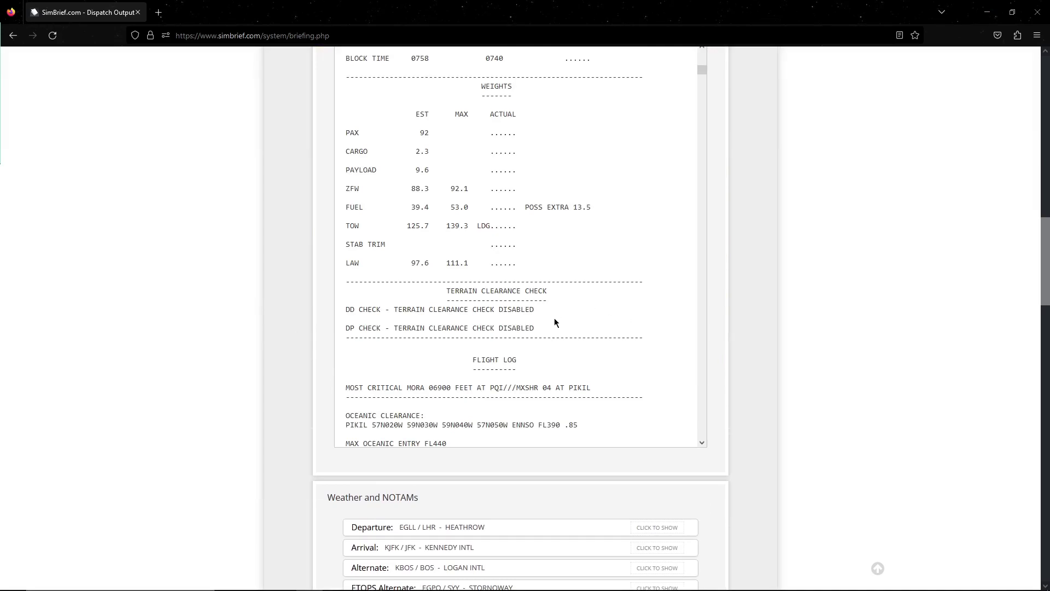
pyautogui.scroll(-6, 555, 323)
pyautogui.scroll(20, 381, 234)
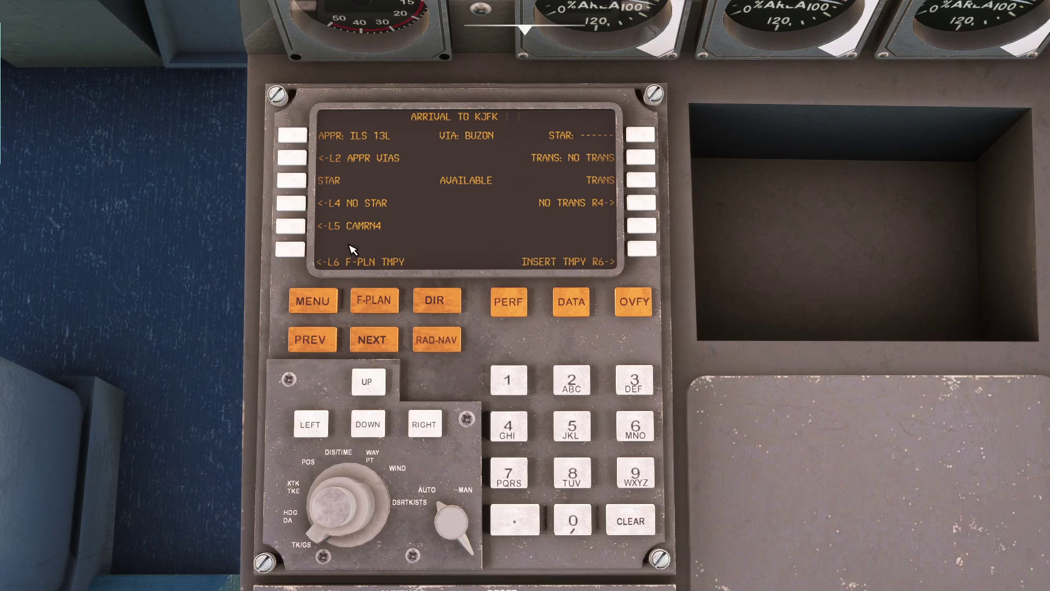
# - Check the planned STAR and final route segment for KJFK, switching between Flight Simulator and the SimBrief routing in Firefox
pyautogui.hotkey('alt', 'Tab')
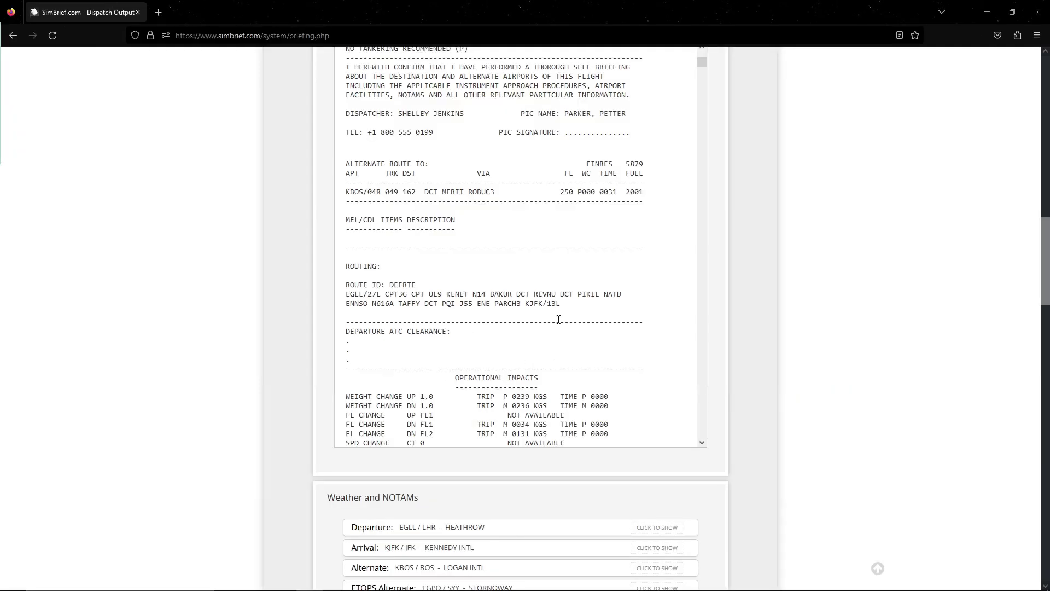
pyautogui.hotkey('alt', 'Tab')
pyautogui.hotkey('alt', 'Tab')
pyautogui.hotkey('alt', 'Tab')
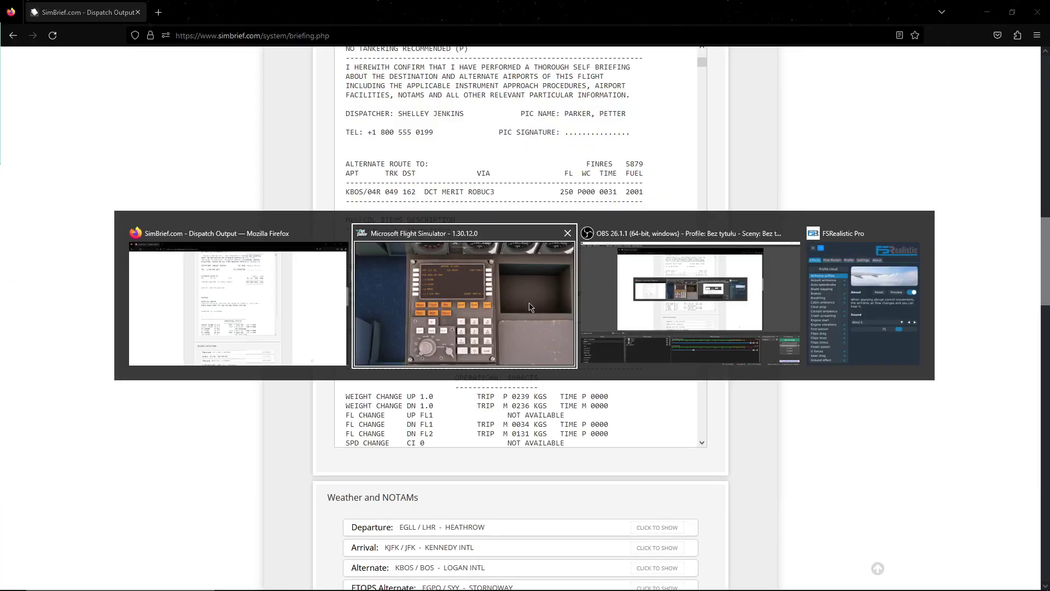
pyautogui.hotkey('alt', 'Tab')
pyautogui.hotkey('alt', 'Tab')
pyautogui.hotkey('alt', 'Tab')
# - Examine the final part of the route on the SimBrief map, from TRAIT and PARCH through CCC and ROBER to KJFK
pyautogui.scroll(10, 327, 221)
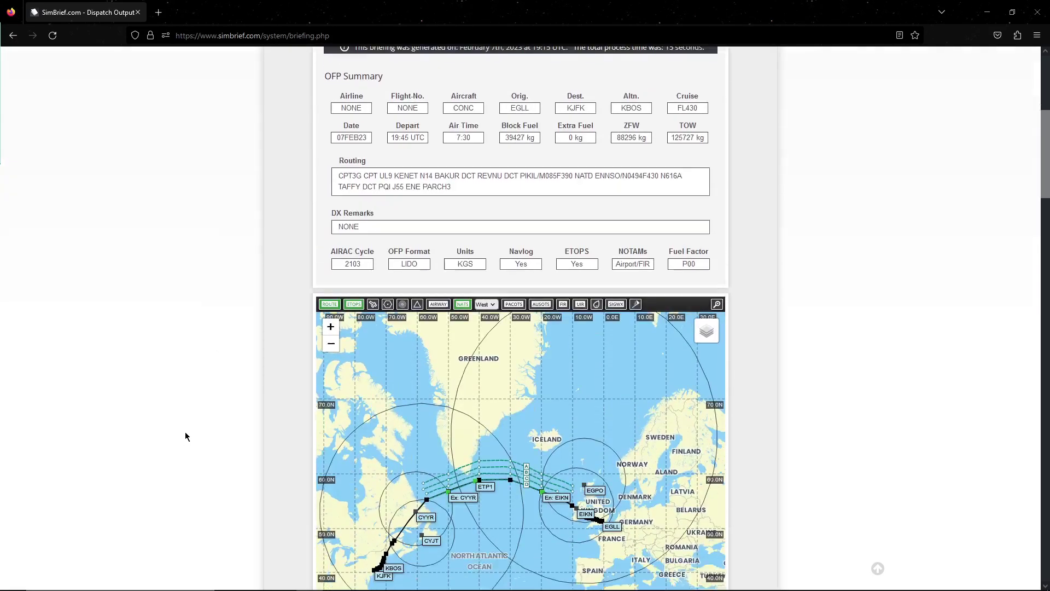
pyautogui.scroll(-5, 185, 436)
pyautogui.scroll(3, 509, 321)
pyautogui.moveTo(508, 321); pyautogui.dragTo(606, 230)
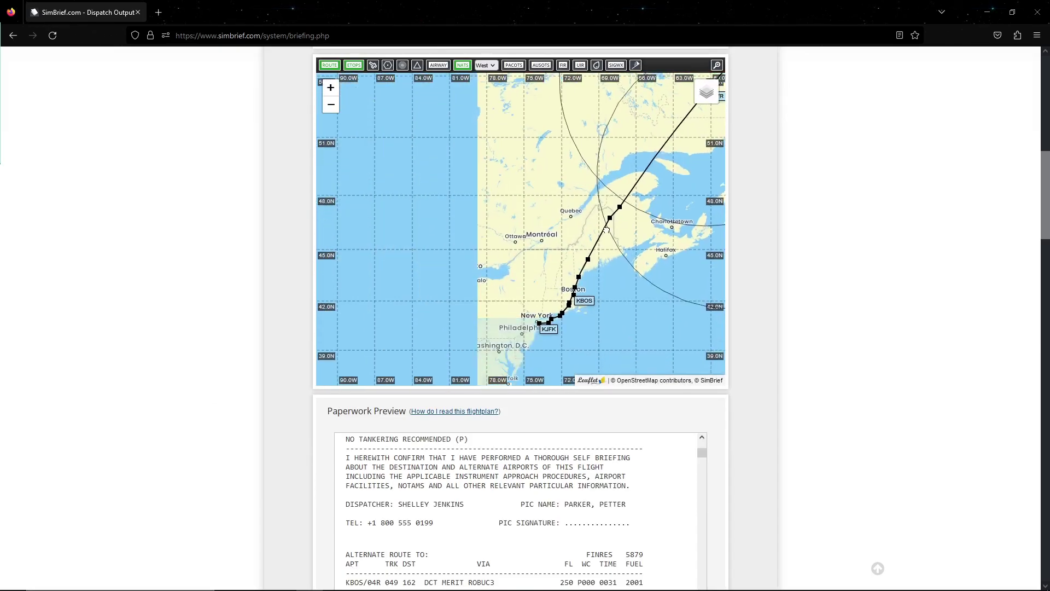
pyautogui.scroll(5, 558, 318)
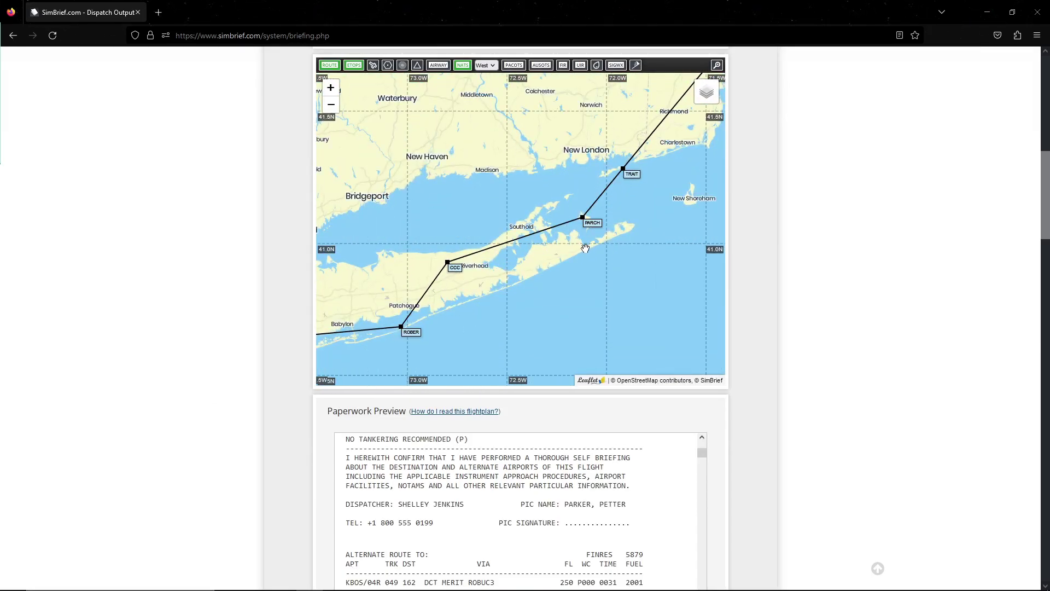
pyautogui.moveTo(585, 248); pyautogui.dragTo(571, 262)
pyautogui.moveTo(603, 173); pyautogui.dragTo(596, 204)
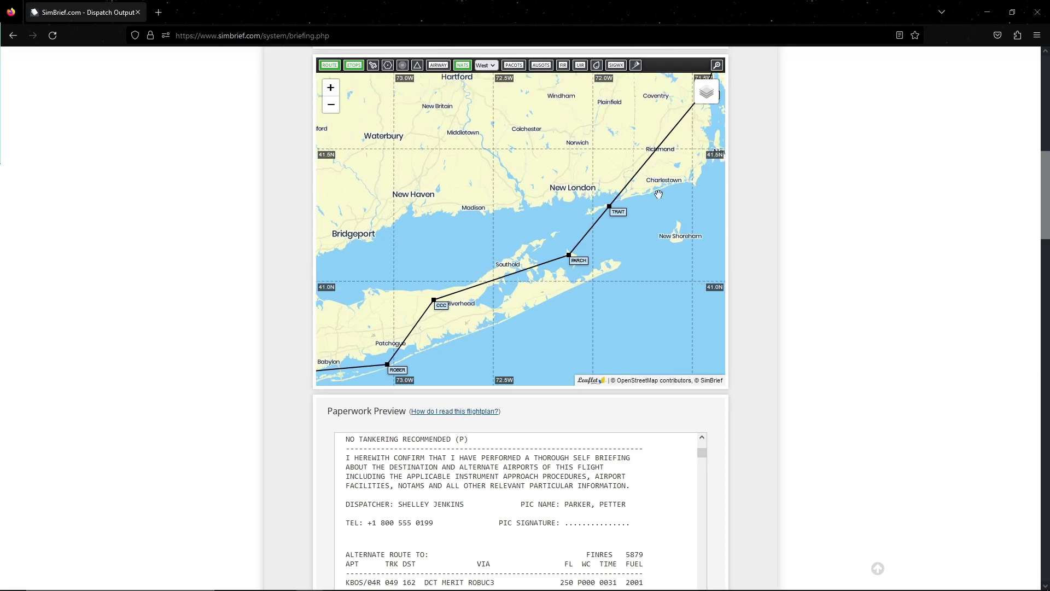
pyautogui.moveTo(383, 306); pyautogui.dragTo(489, 256)
pyautogui.moveTo(482, 306); pyautogui.dragTo(455, 316)
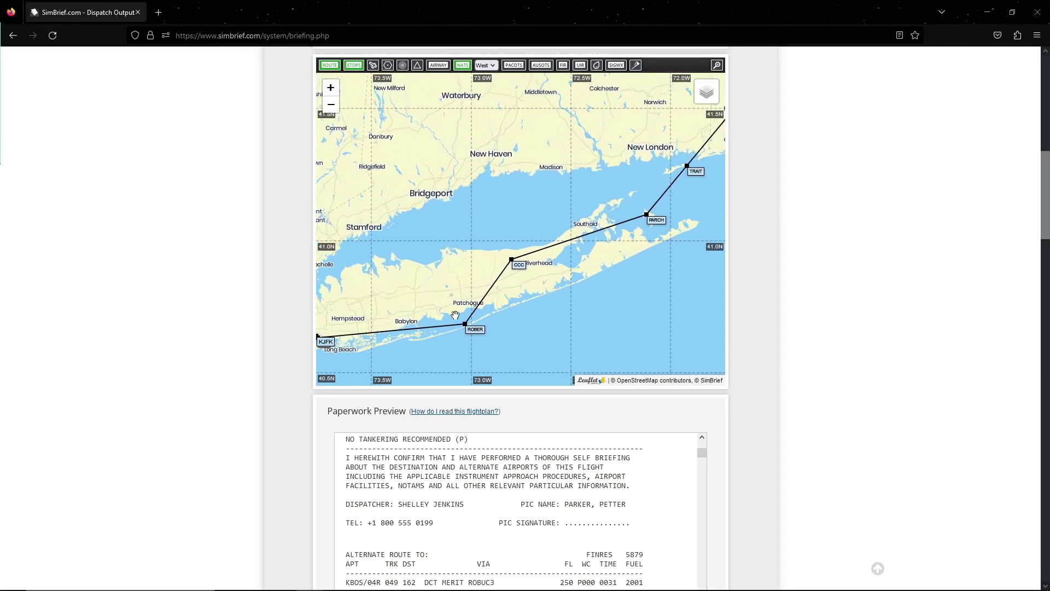
pyautogui.scroll(2, 671, 233)
# - Inspect waypoints PARCH and CCC on the route map, view CCC's details, and return to Flight Simulator
pyautogui.moveTo(571, 165); pyautogui.dragTo(571, 180)
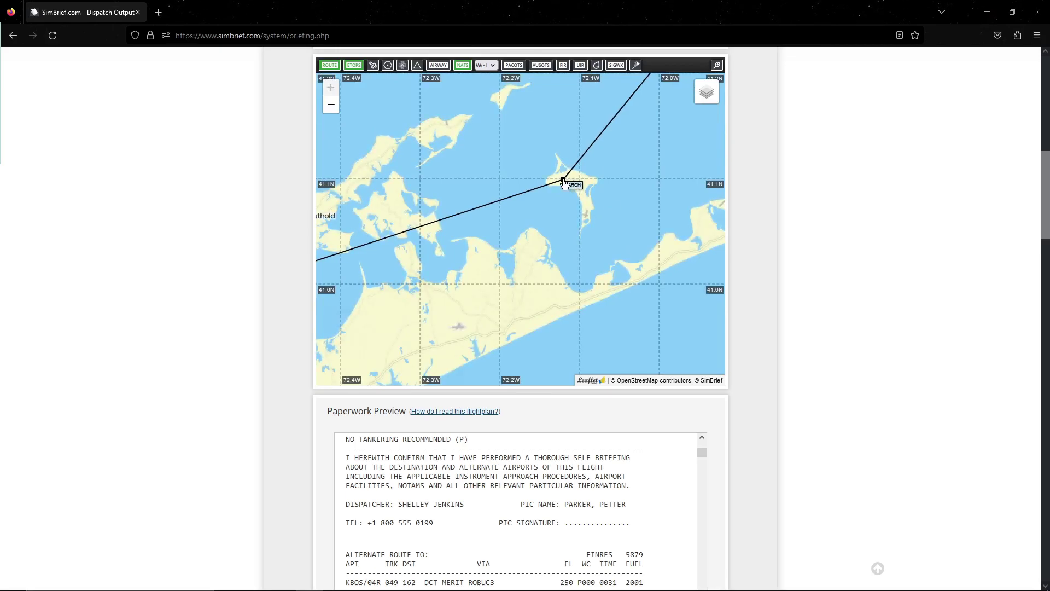
pyautogui.click(565, 183)
pyautogui.moveTo(567, 227); pyautogui.dragTo(722, 181)
pyautogui.scroll(-2, 564, 262)
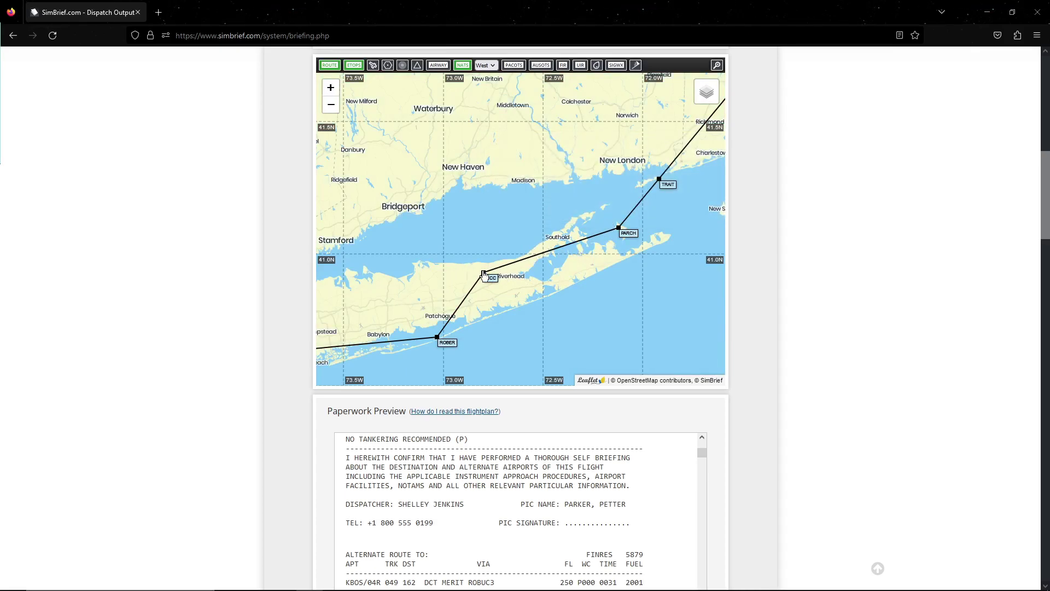
pyautogui.moveTo(484, 272)
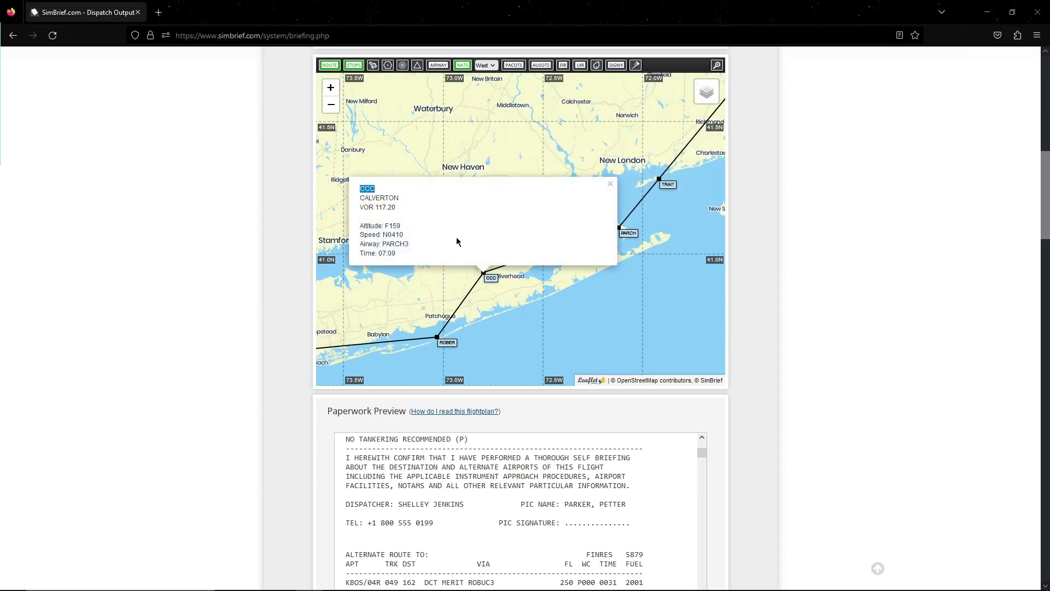
pyautogui.hotkey('alt', 'Tab')
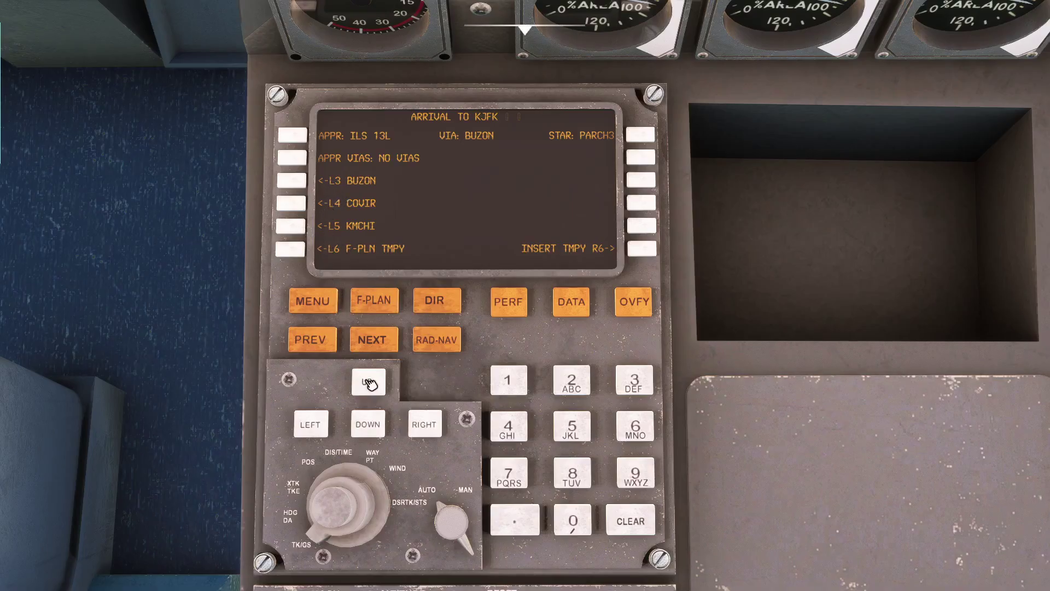
# - Recheck the route from PARCH through CCC and ROBER to KJFK on the SimBrief map, and return to Flight Simulator
pyautogui.hotkey('alt', 'Tab')
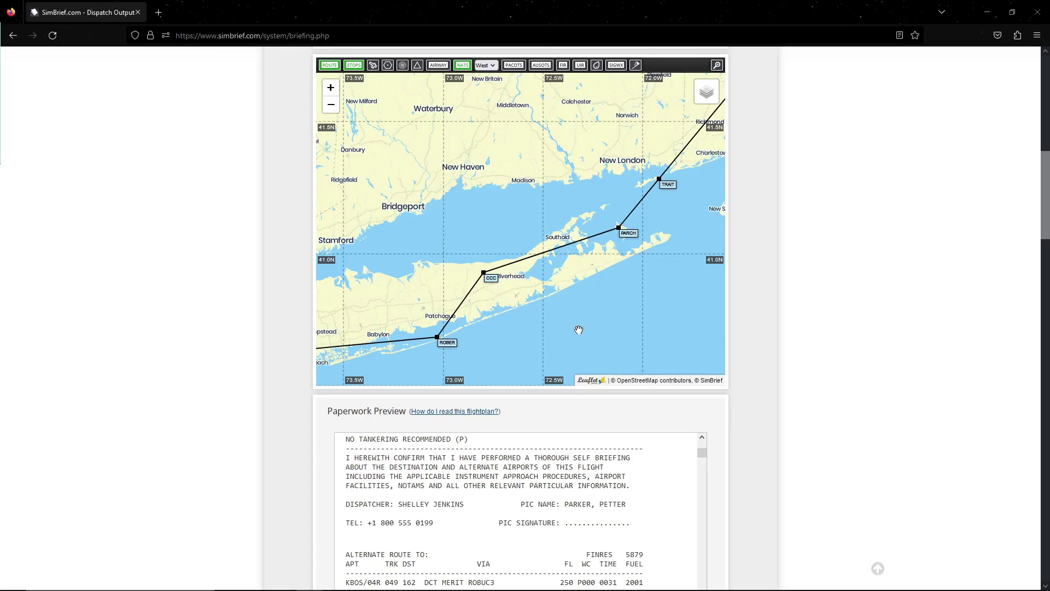
pyautogui.moveTo(501, 323); pyautogui.dragTo(517, 322)
pyautogui.scroll(2, 489, 313)
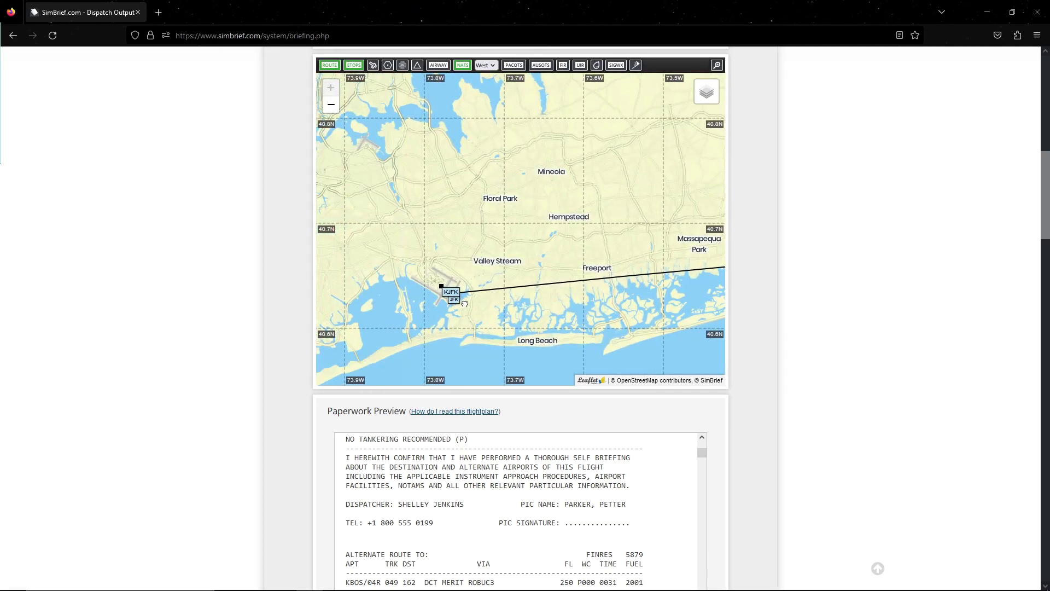
pyautogui.scroll(-3, 460, 301)
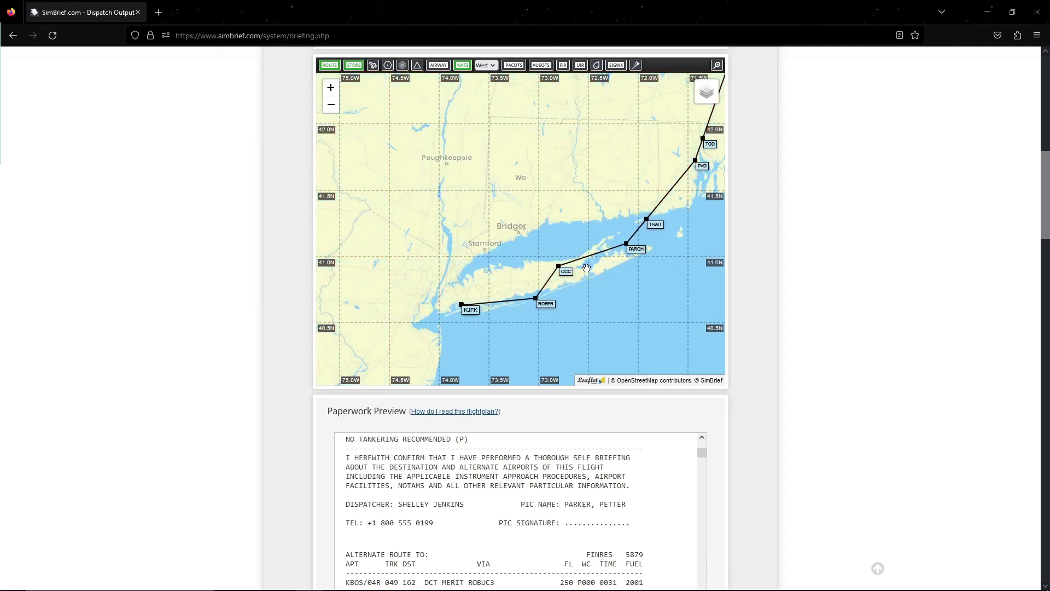
pyautogui.hotkey('alt', 'Tab')
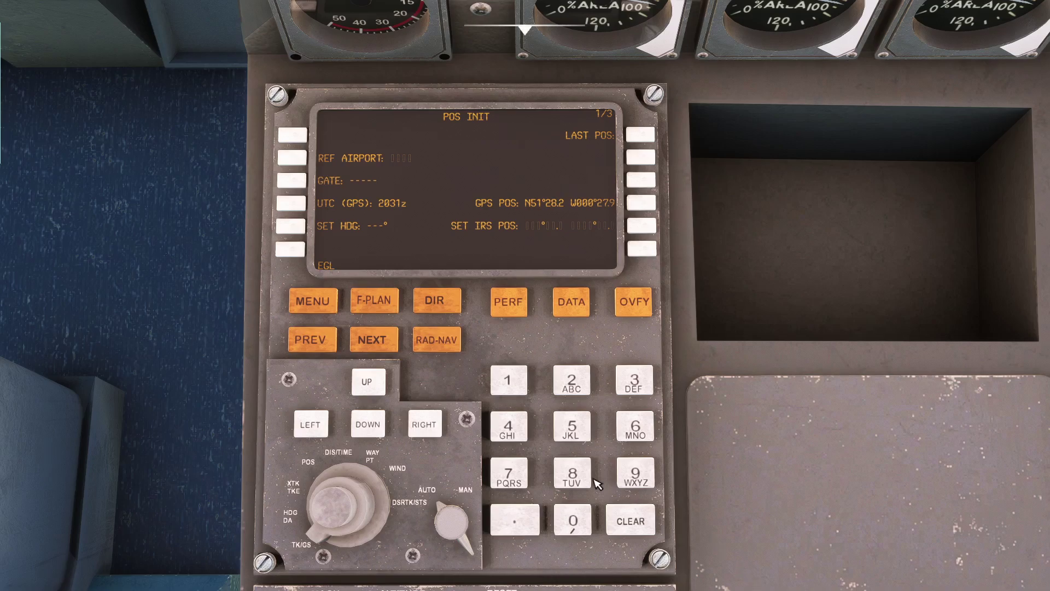
# - Enter EGLL as the reference airport and set the IRS position to N51°28.2 W000°27.9
pyautogui.click(574, 434)
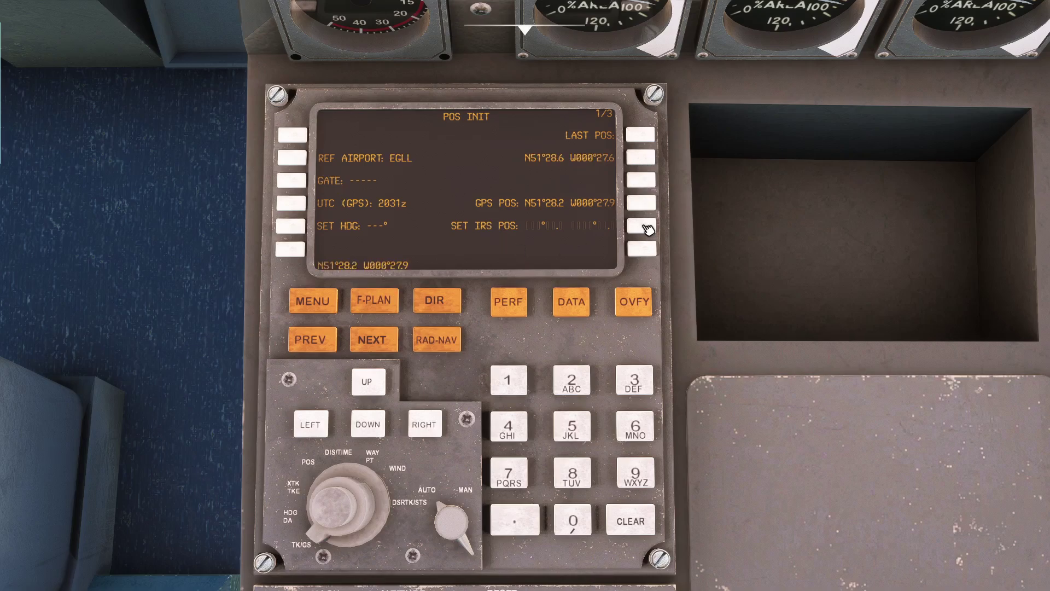
pyautogui.click(643, 227)
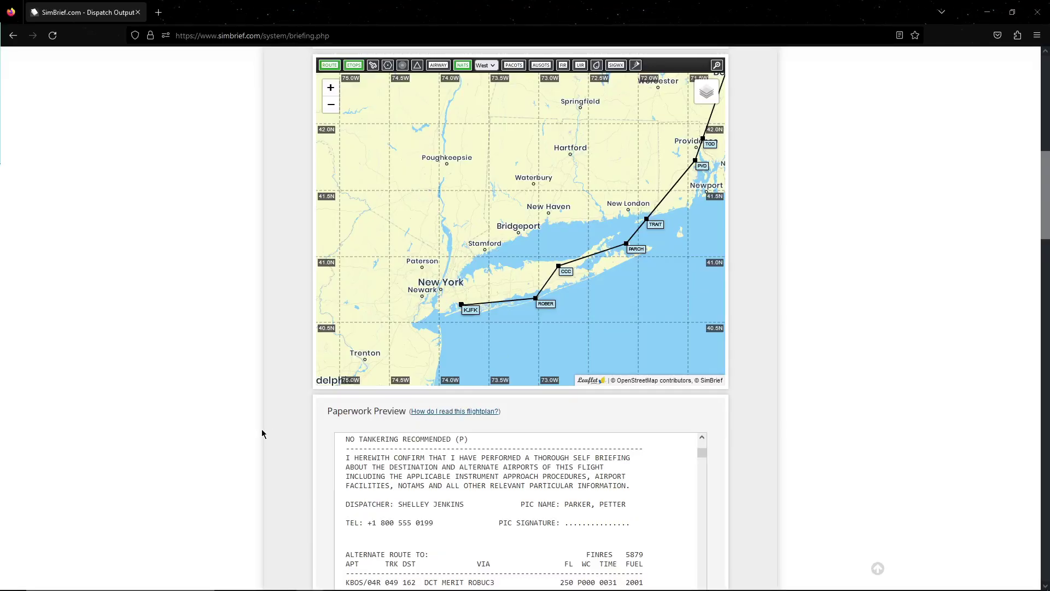
# - Review the OFP summary and the final leg from ROBER to KJFK on the SimBrief map
pyautogui.scroll(4, 263, 433)
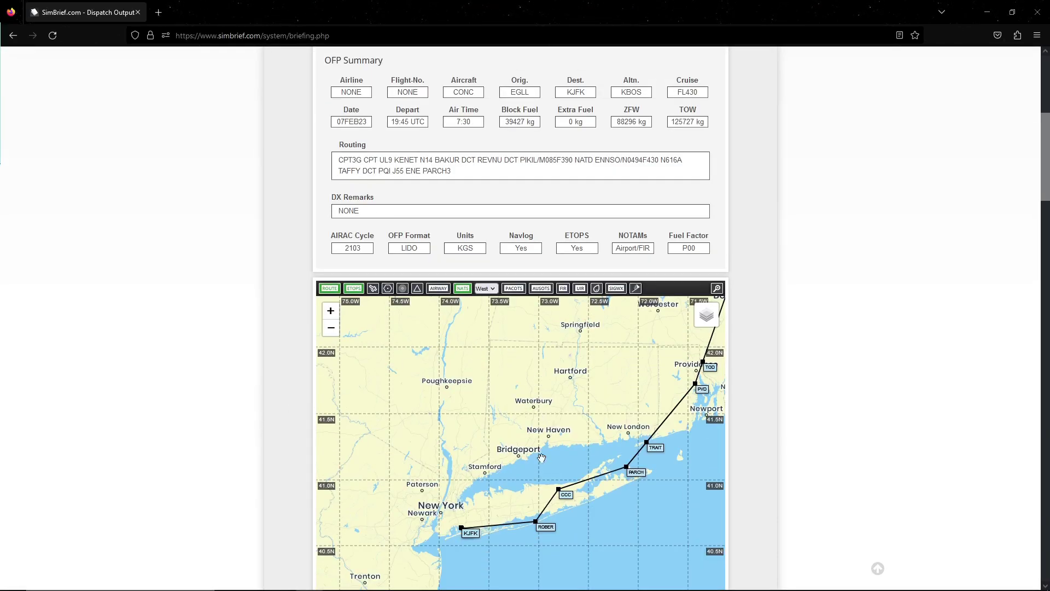
pyautogui.scroll(2, 511, 535)
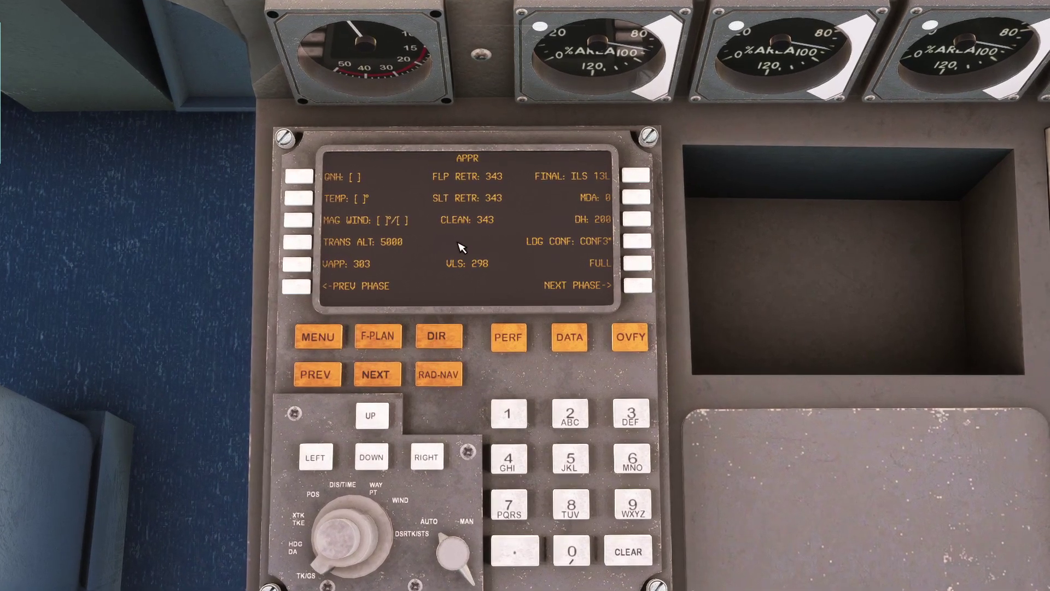
# - Open the KJFK arrival weather in the SimBrief briefing, read the METAR wind, and return to Flight Simulator
pyautogui.hotkey('alt', 'Tab')
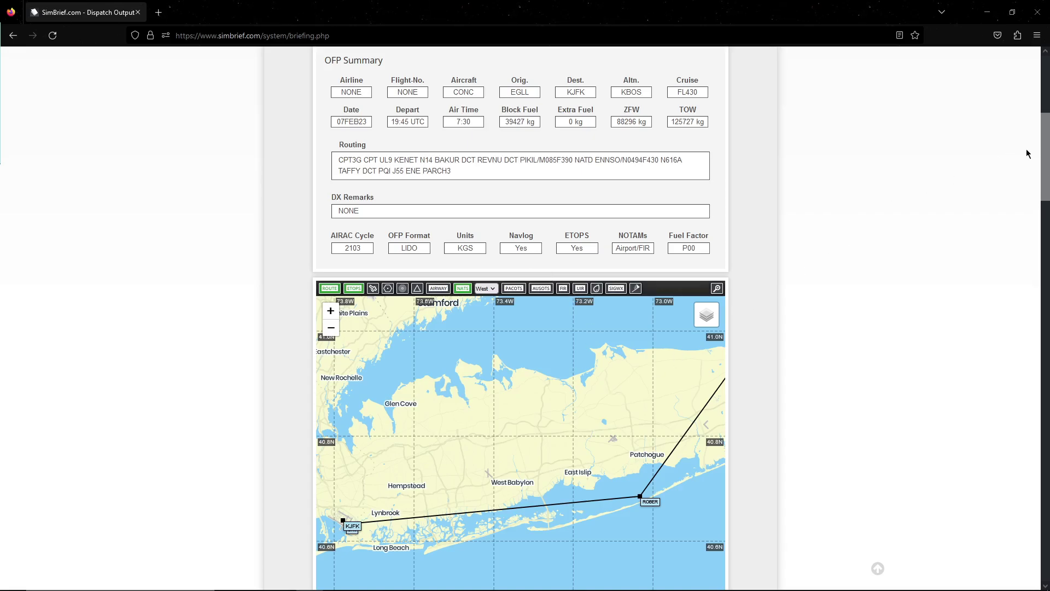
pyautogui.moveTo(1046, 156); pyautogui.dragTo(1048, 302)
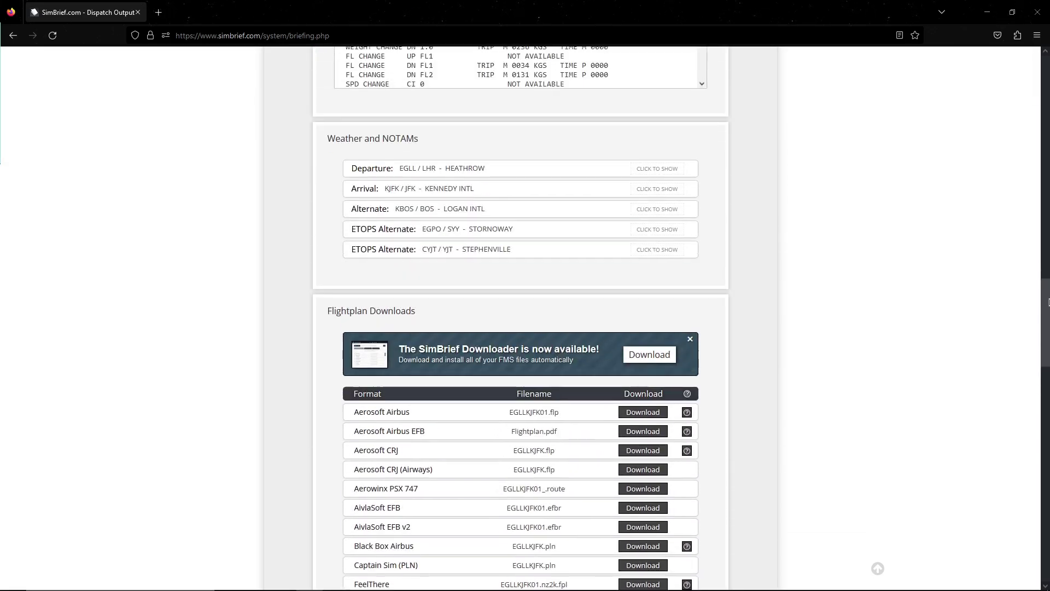
pyautogui.click(376, 191)
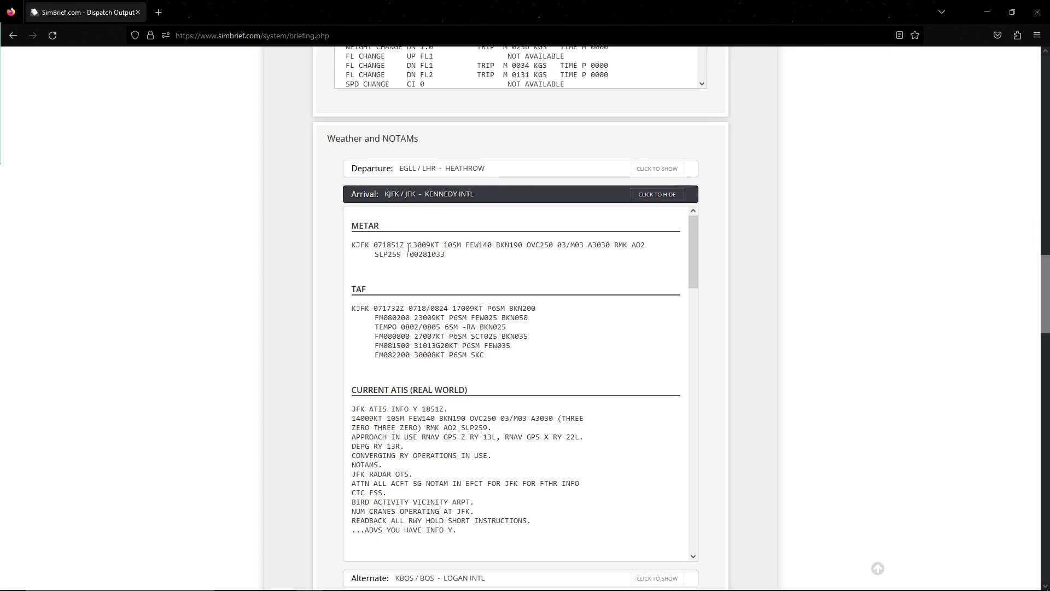
pyautogui.click(429, 246)
pyautogui.hotkey('alt', 'Tab')
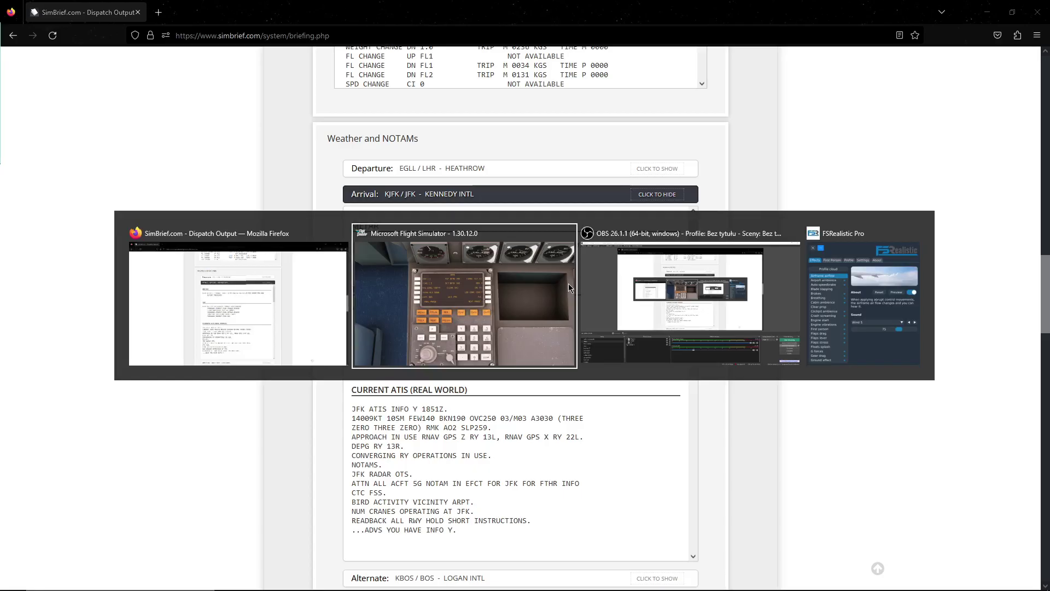